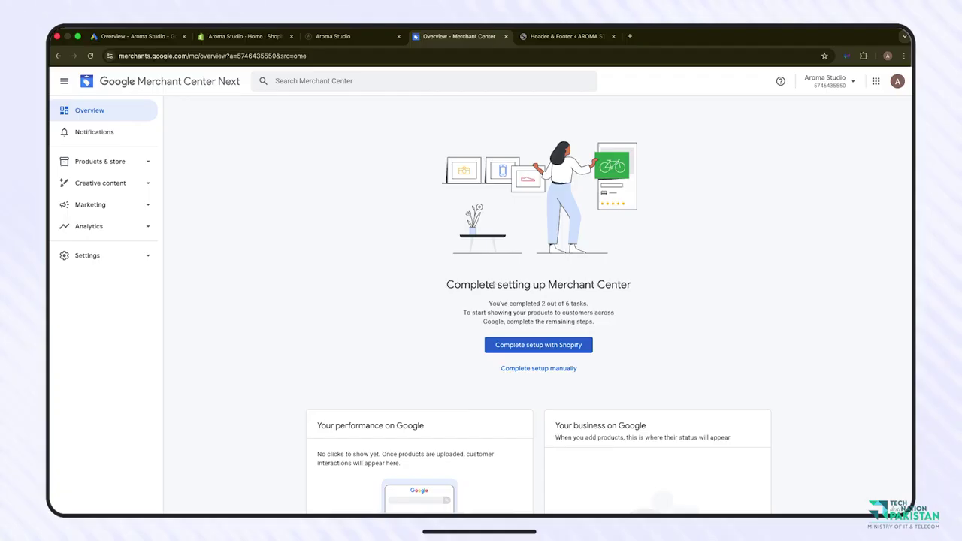
Start the manual Merchant Center setup and copy the HTML tag generated for verifying the online store.
scroll(551, 316, "down", 1)
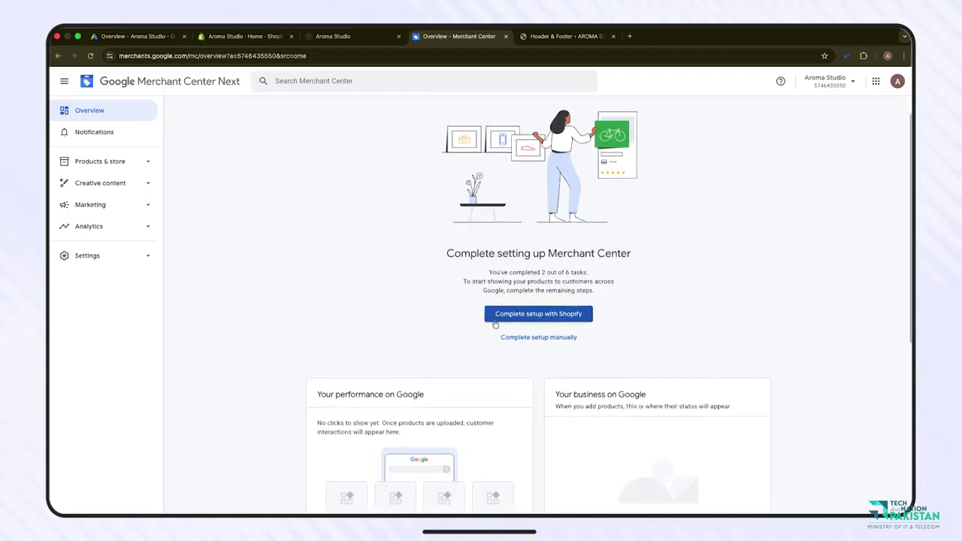
left_click(536, 338)
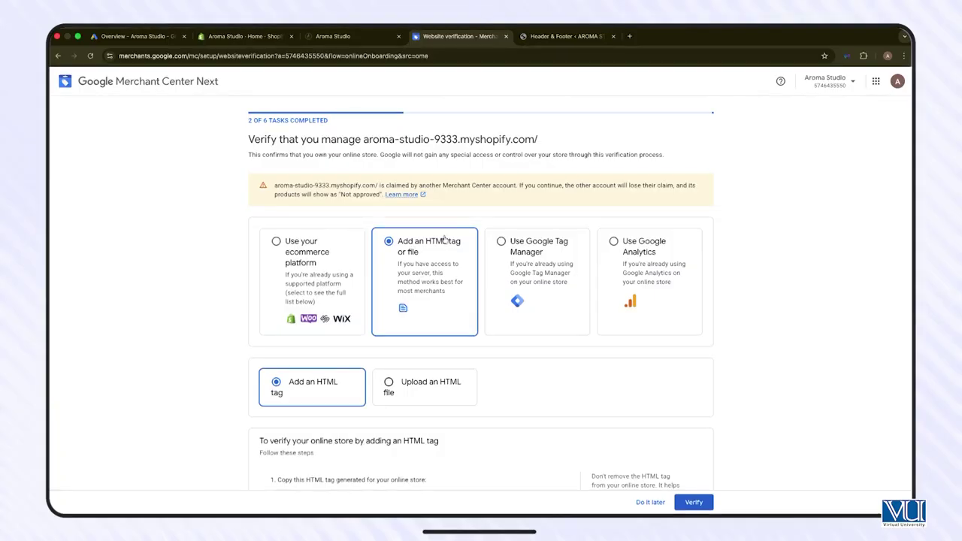
scroll(460, 319, "down", 3)
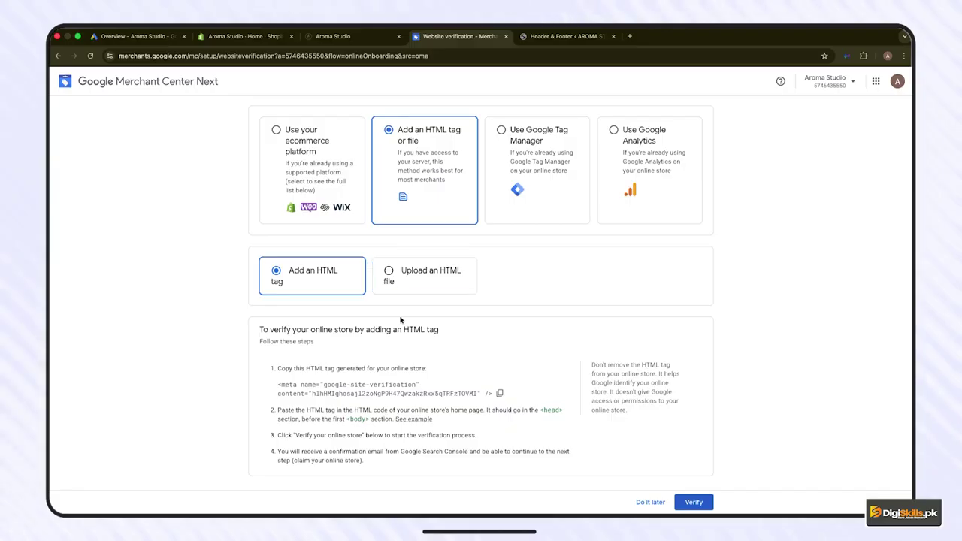
scroll(372, 365, "down", 1)
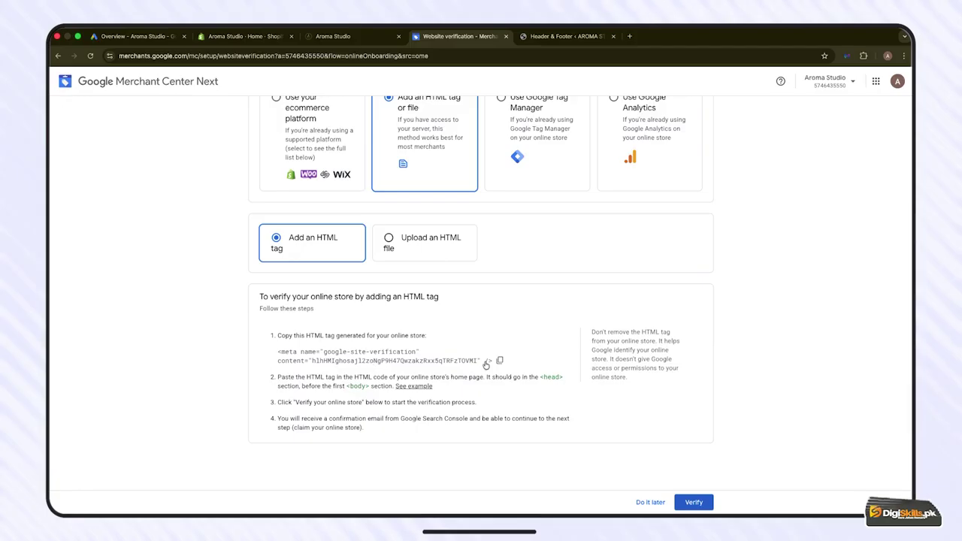
left_click_drag(278, 352, 493, 368)
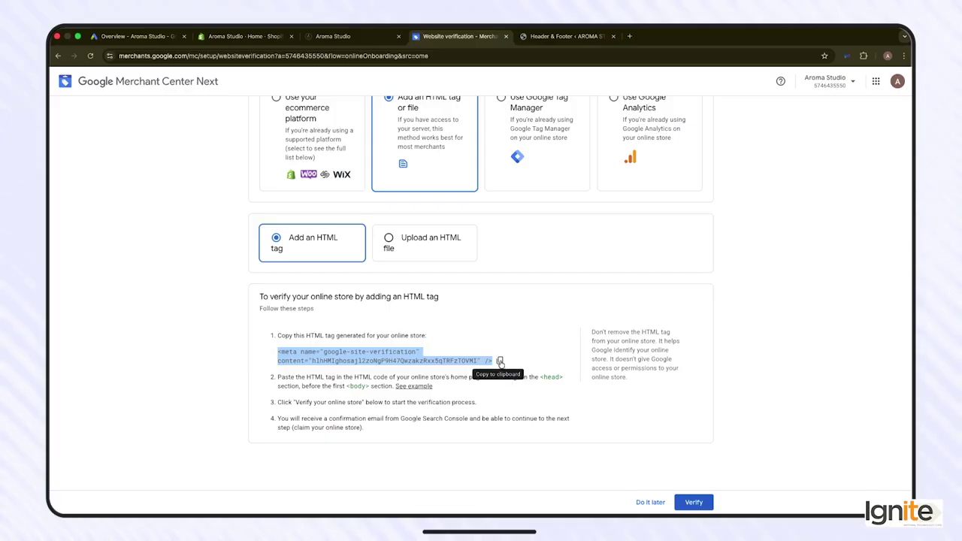
left_click(500, 362)
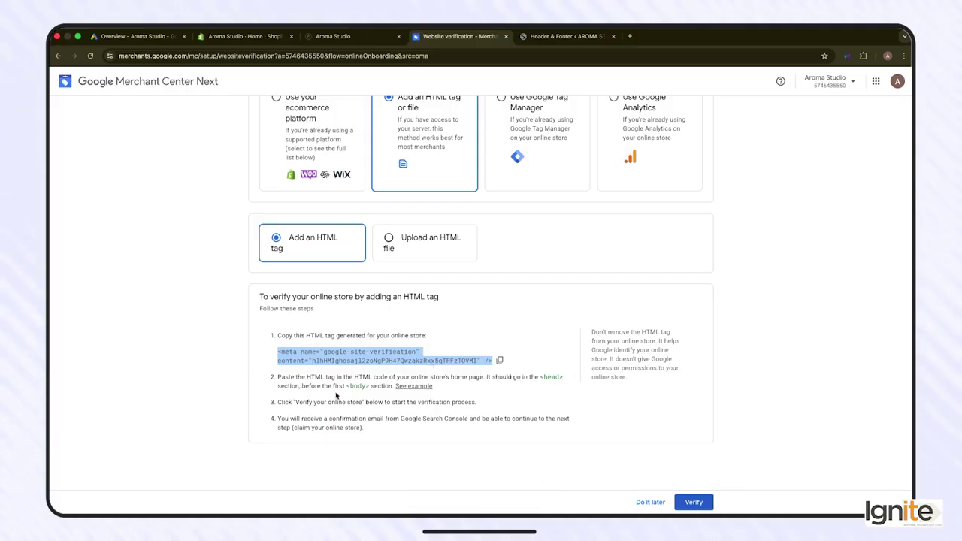
View the head section example, switch to WPCode and paste the site verification meta tag above the TikTok pixel code in the global Header.
left_click(406, 386)
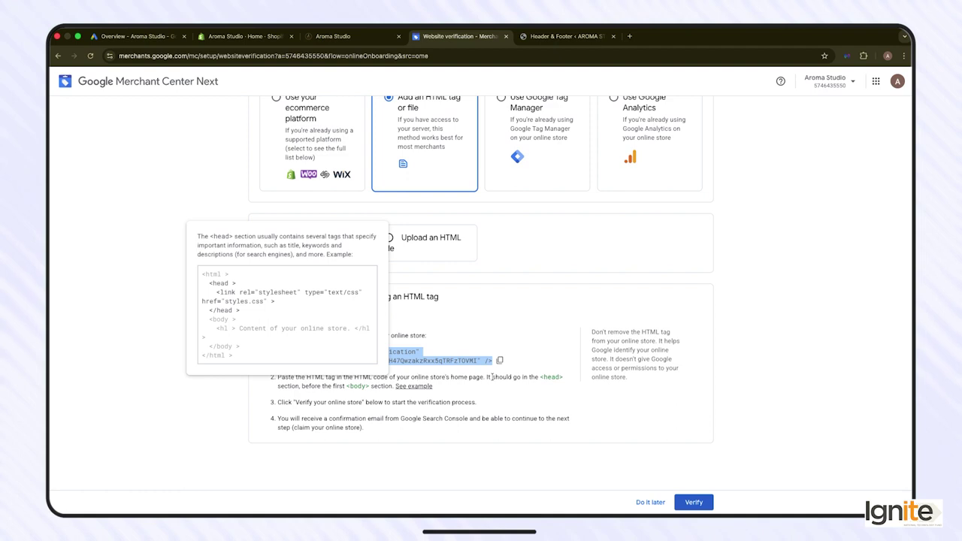
left_click(534, 406)
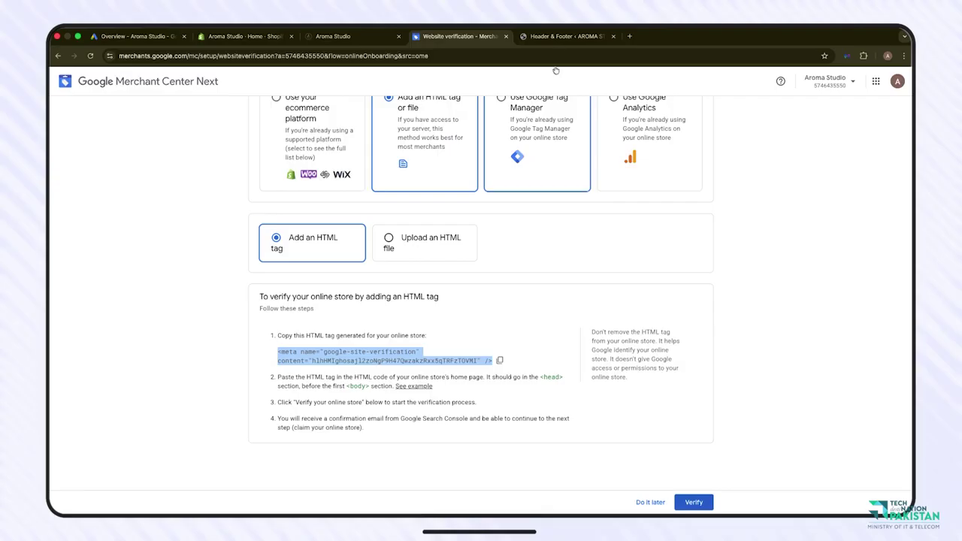
left_click(563, 36)
scroll(318, 317, "down", 1)
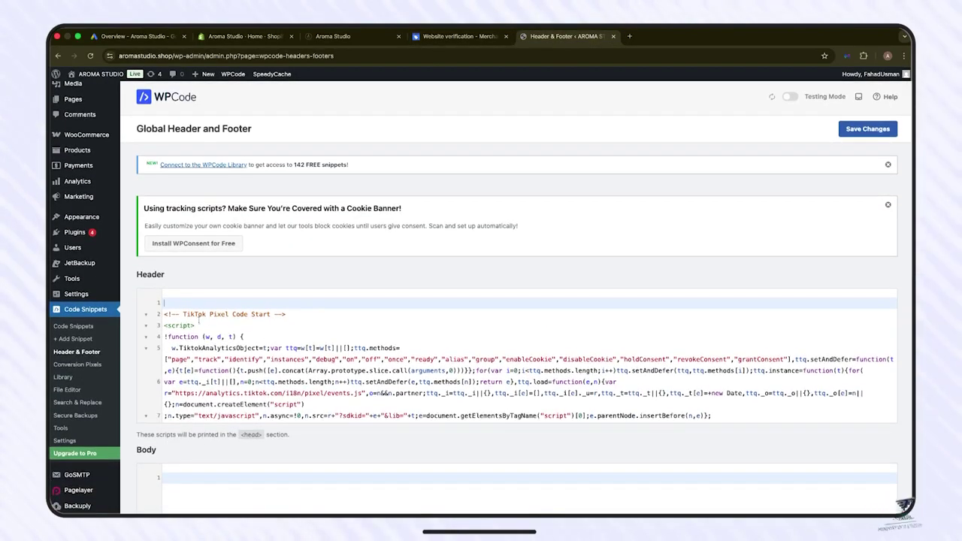
key("super+v")
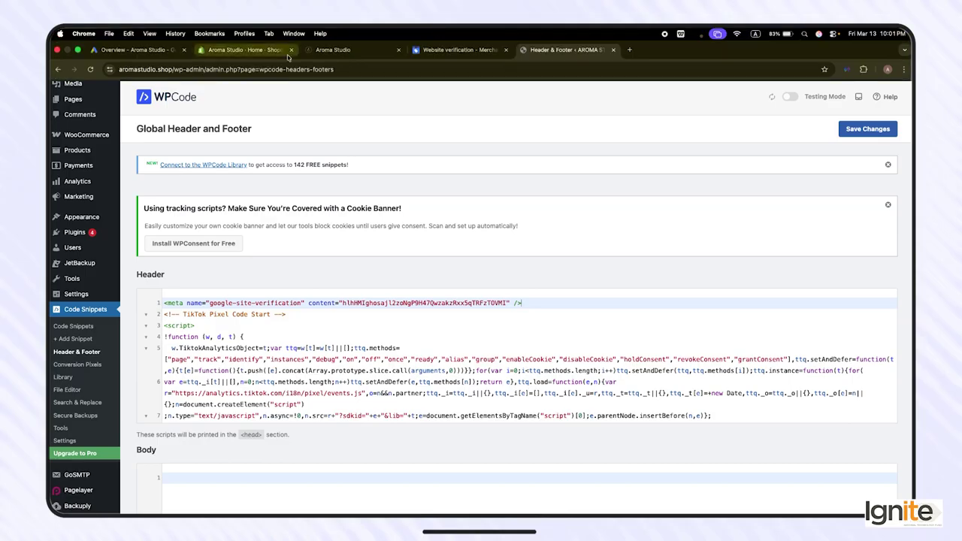
Switch to Shopify, reconnect the Google account in the Google & YouTube channel and continue signing in with the Aroma Studio account.
left_click(241, 38)
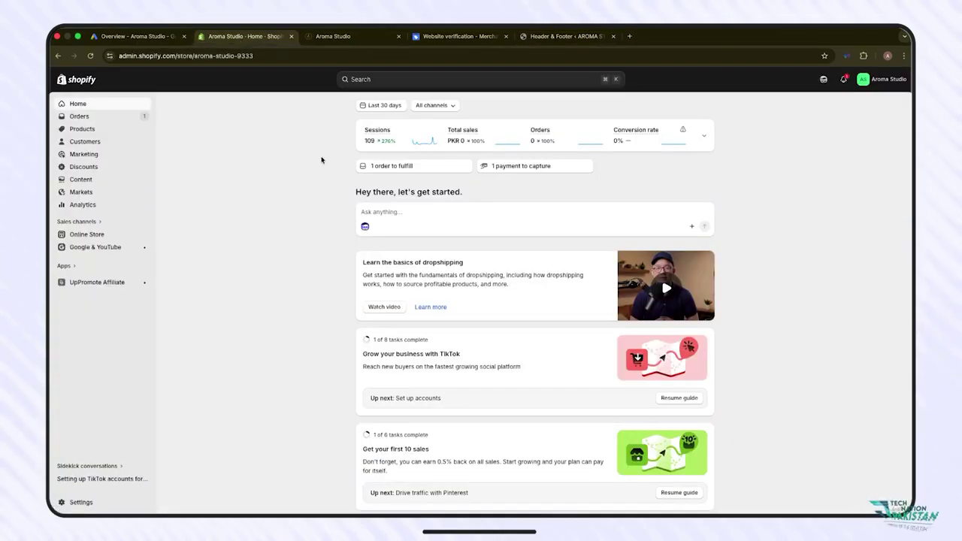
left_click(94, 246)
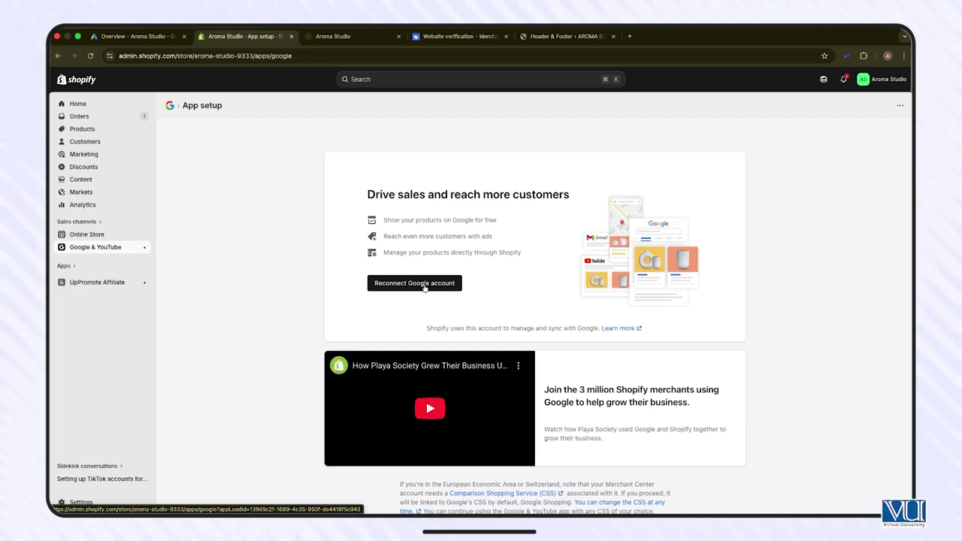
left_click(425, 287)
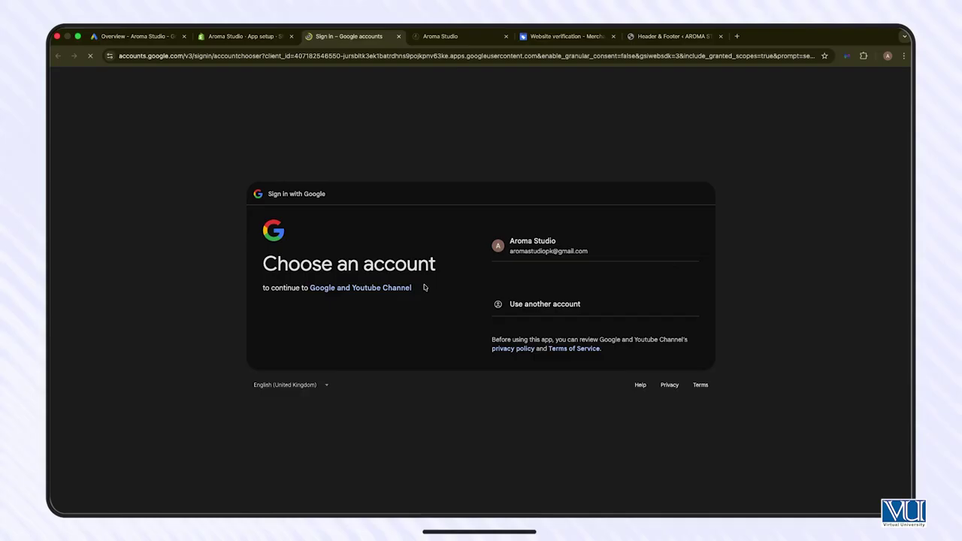
left_click(550, 249)
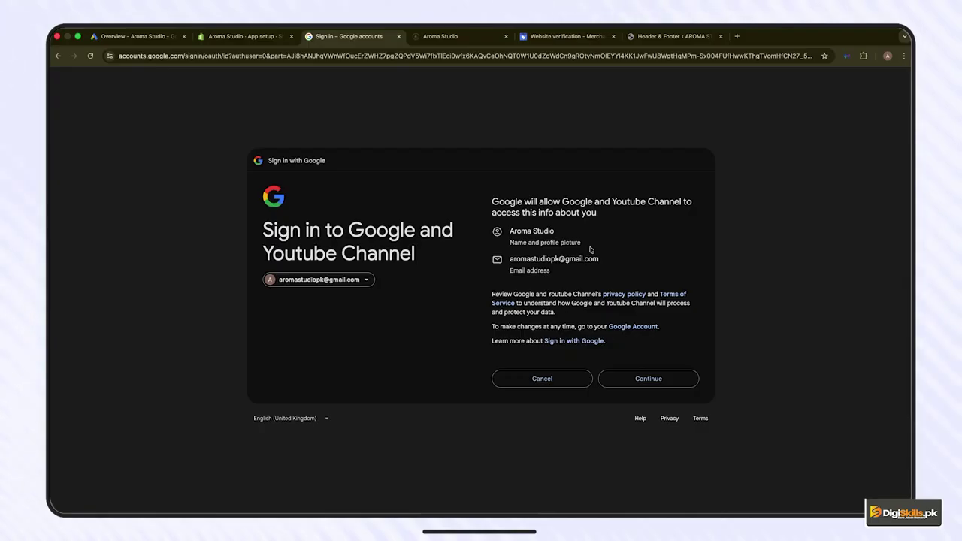
left_click(654, 379)
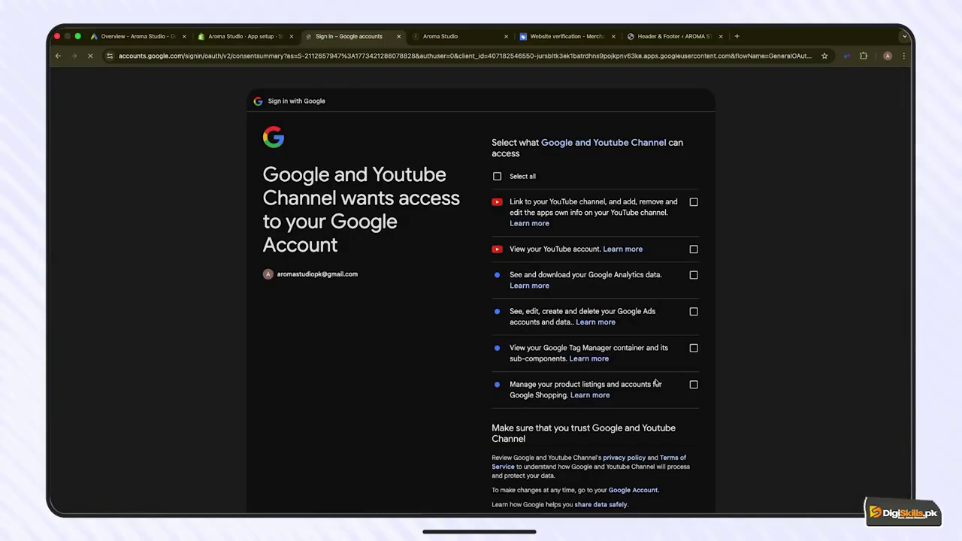
Grant the Google and Youtube Channel app all requested permissions on the Google account.
scroll(616, 381, "down", 2)
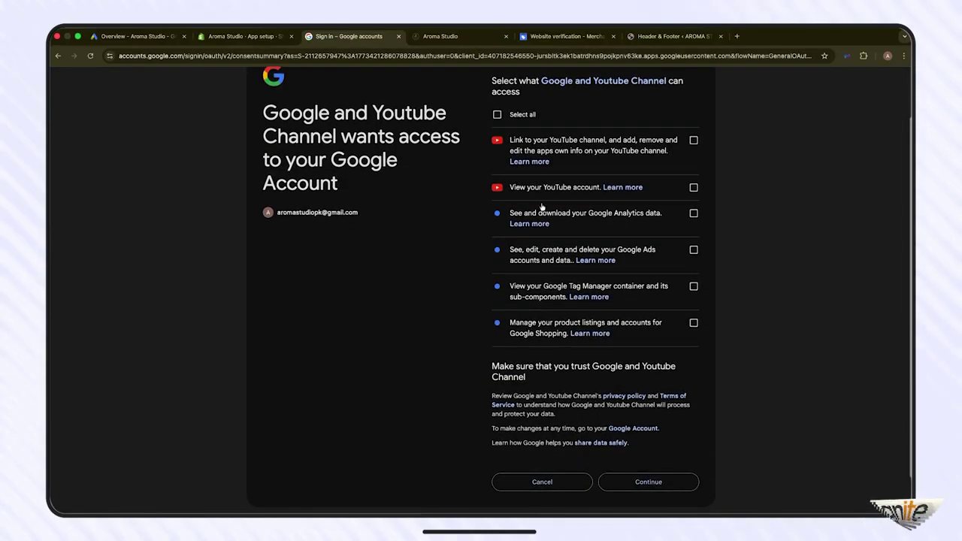
left_click(499, 115)
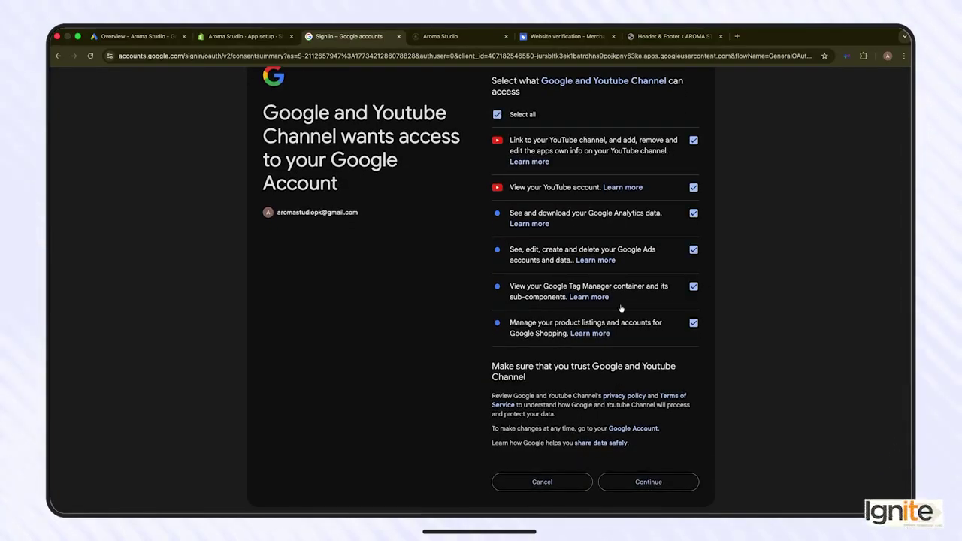
scroll(621, 307, "down", 1)
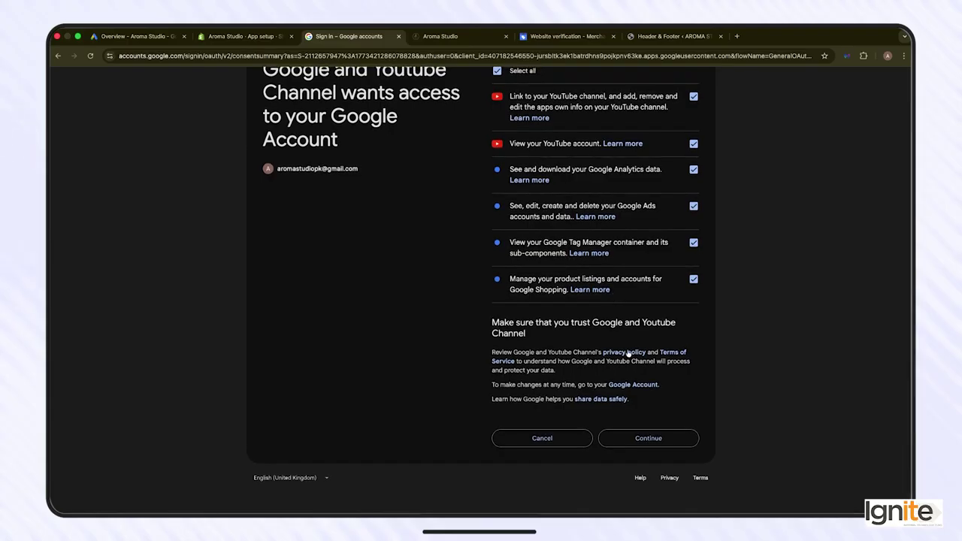
left_click(649, 436)
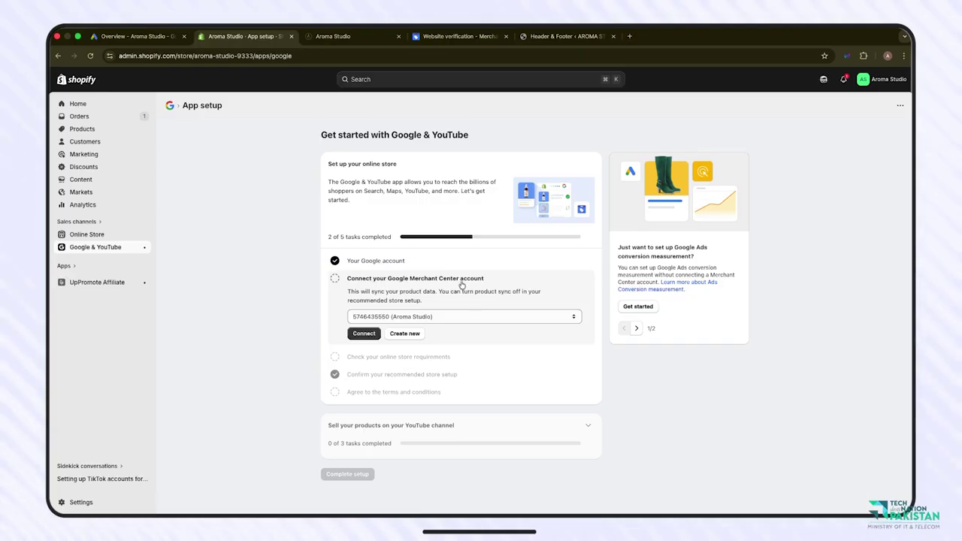
Connect the Aroma Studio Google Merchant Center account to the Shopify Google & YouTube app.
left_click(424, 319)
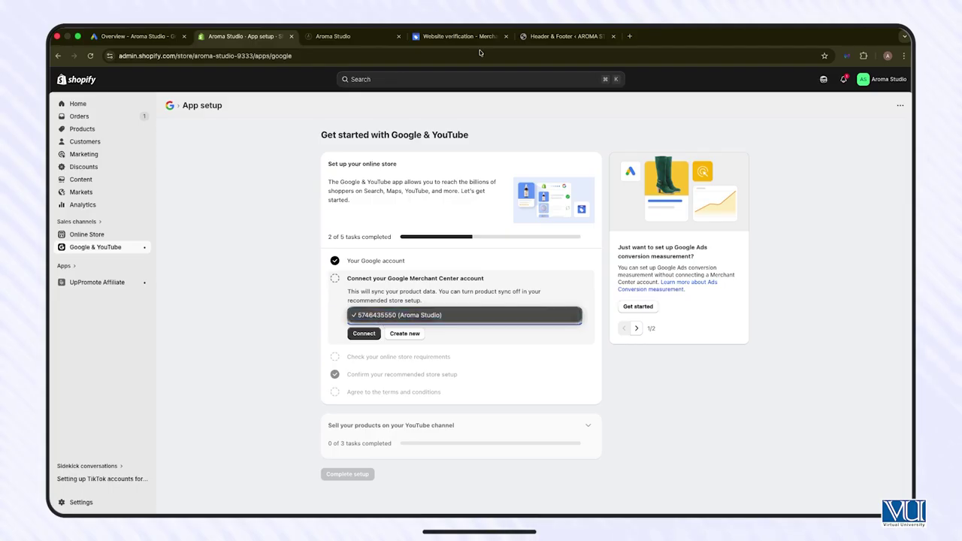
left_click(455, 38)
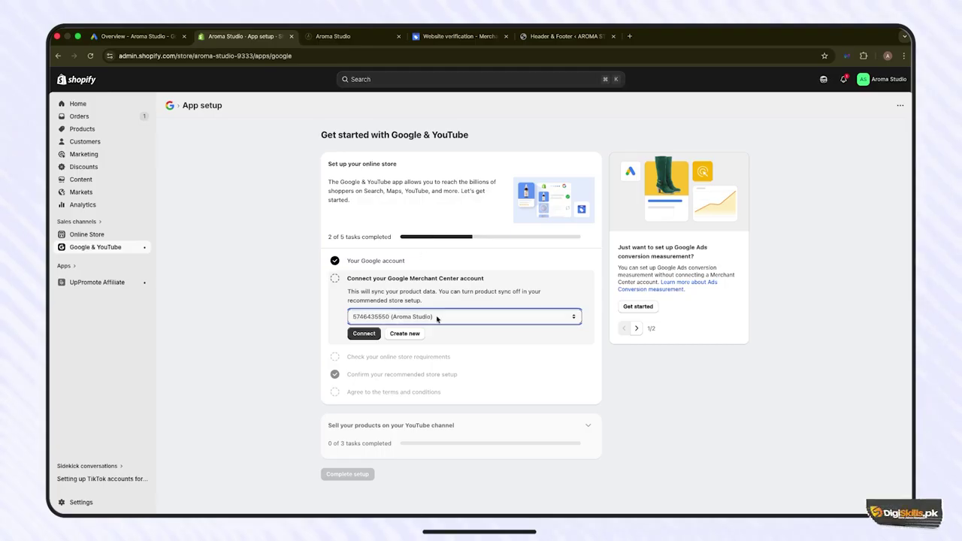
left_click(365, 333)
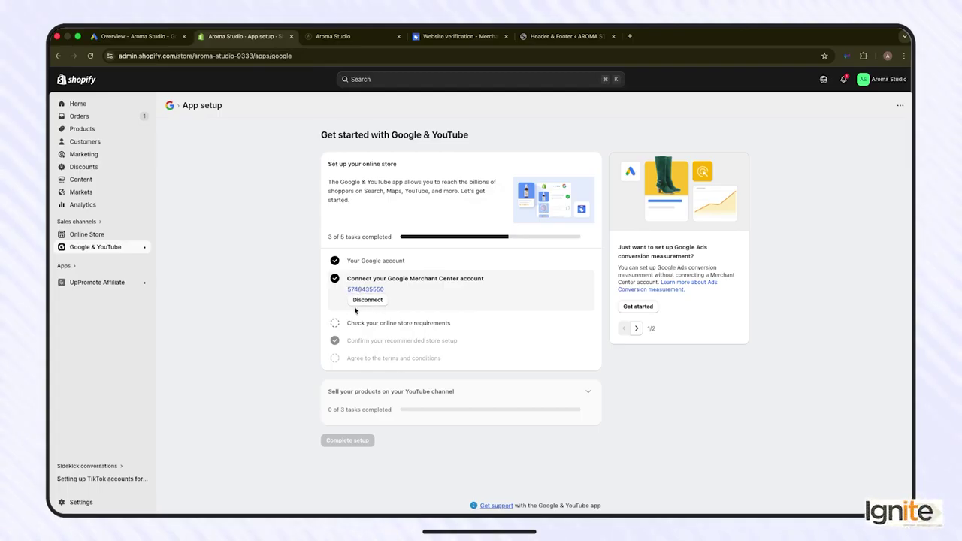
Confirm that contact information has been added to the online store and agree to the Google Merchant Center terms without opting into updates.
left_click(385, 323)
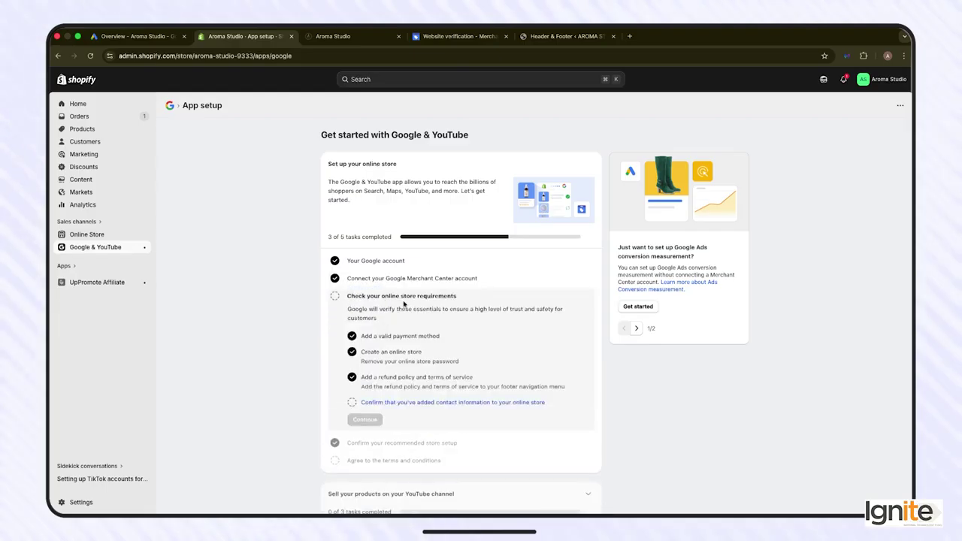
scroll(421, 334, "down", 2)
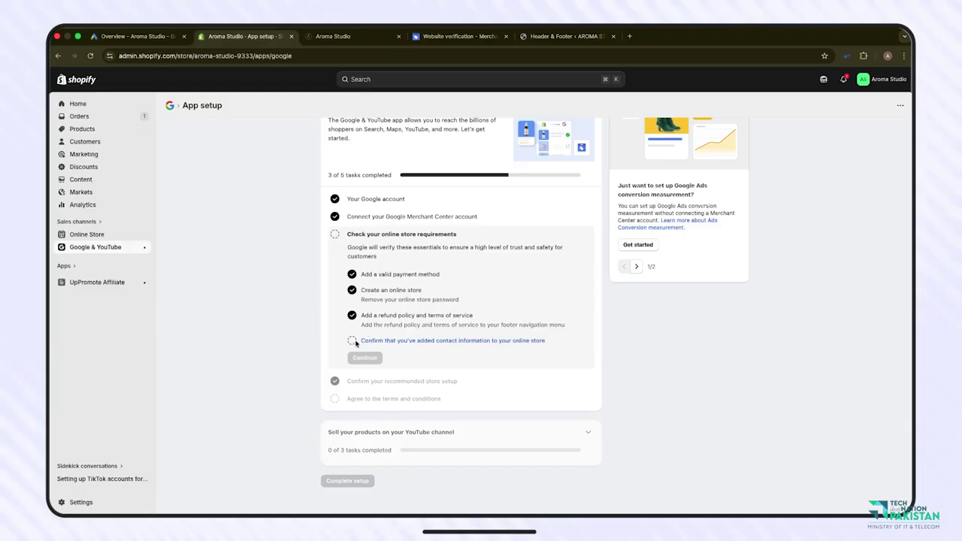
left_click(383, 341)
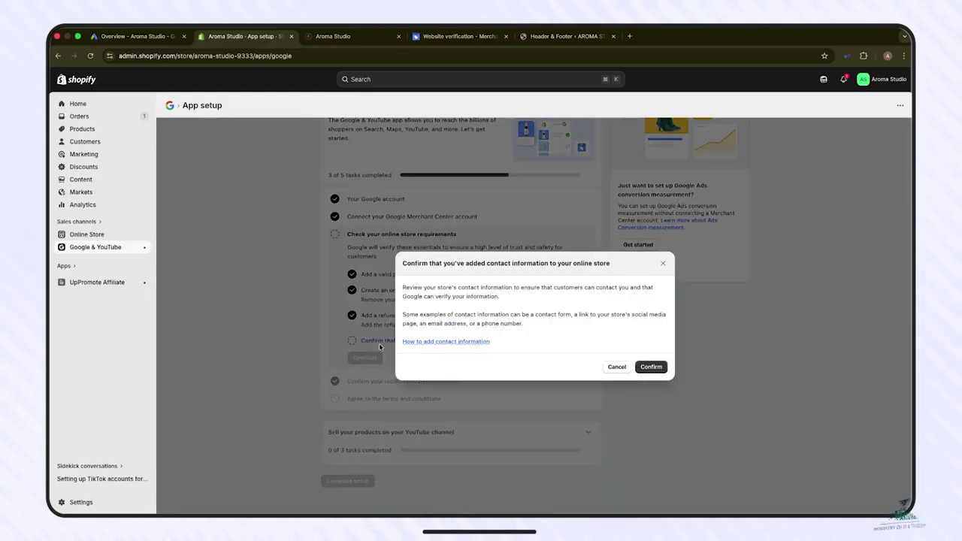
left_click(650, 366)
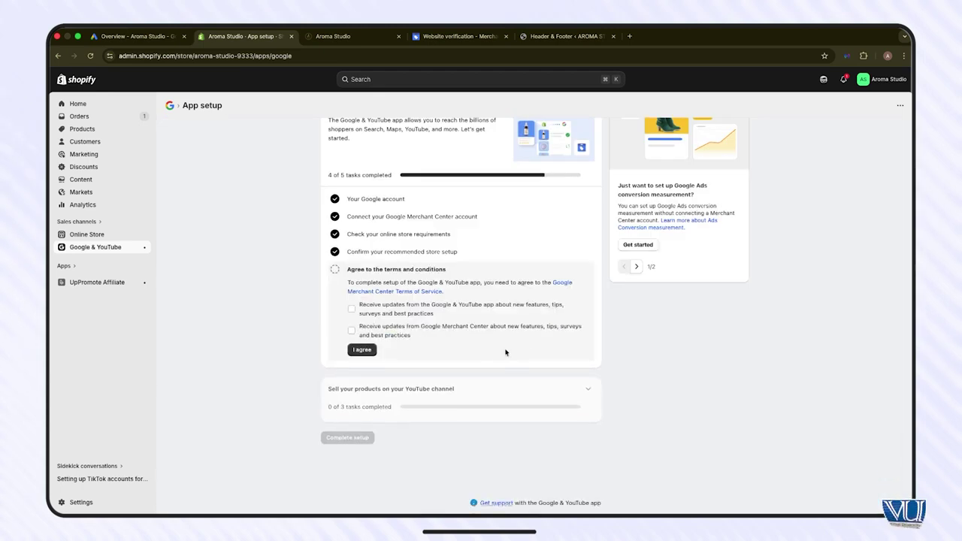
left_click(362, 350)
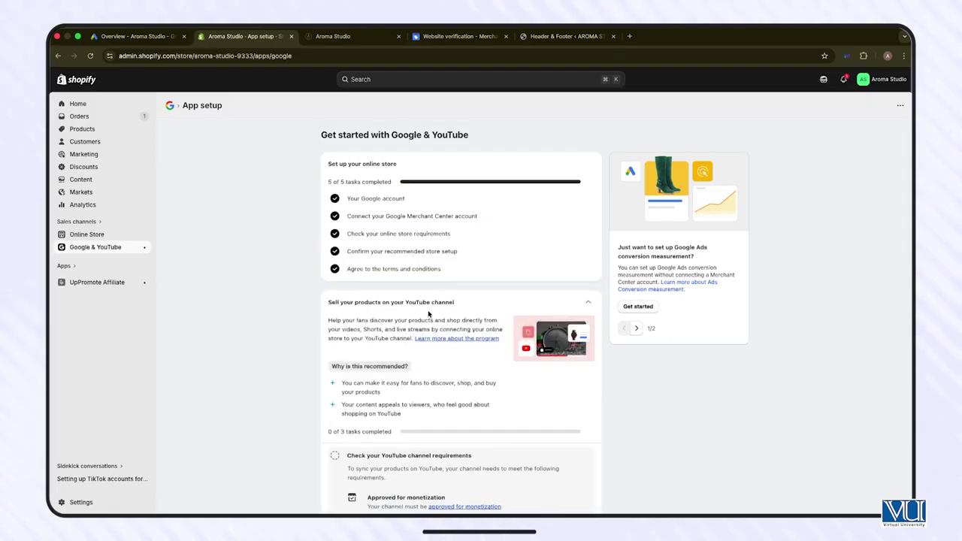
Review the YouTube channel requirements and accept them to proceed with the YouTube selling setup.
scroll(412, 337, "down", 5)
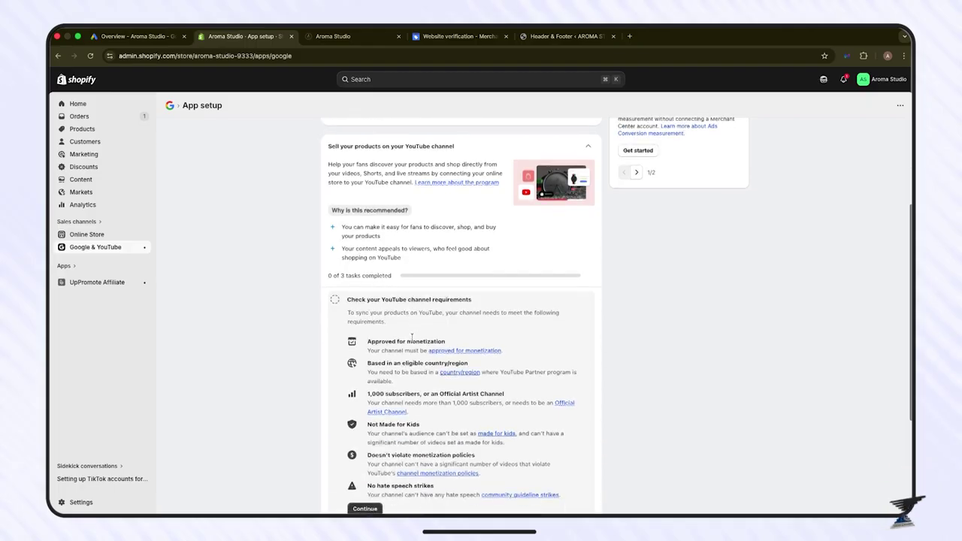
scroll(412, 338, "down", 3)
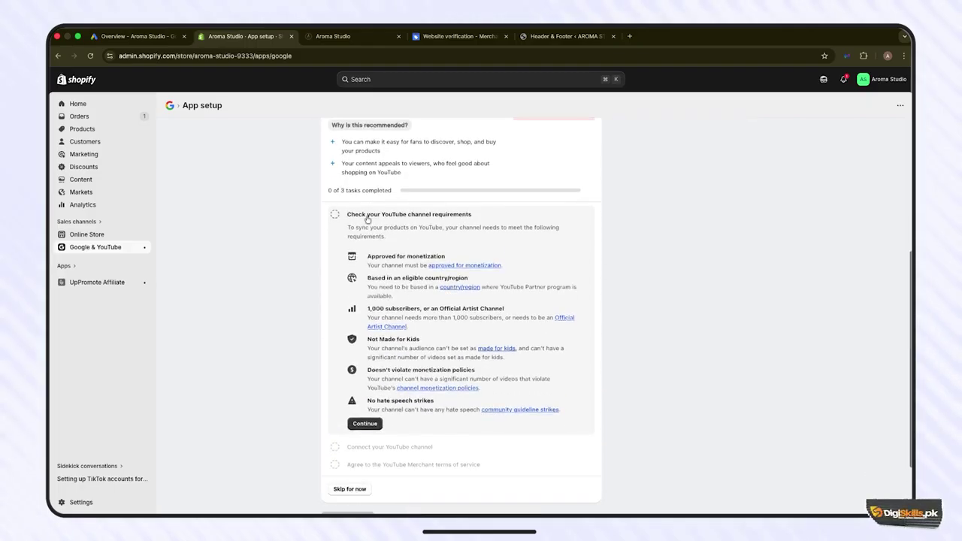
scroll(391, 212, "up", 4)
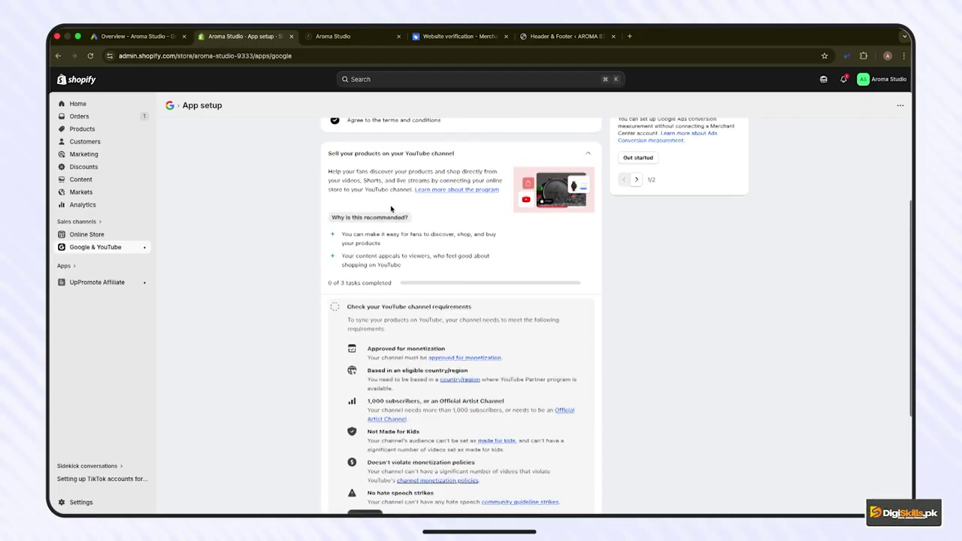
scroll(391, 230, "down", 5)
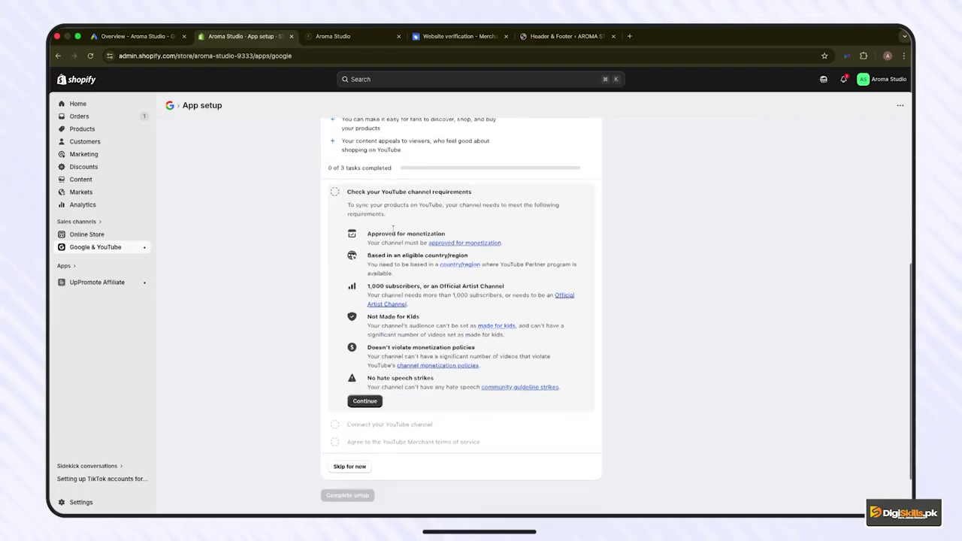
left_click(366, 402)
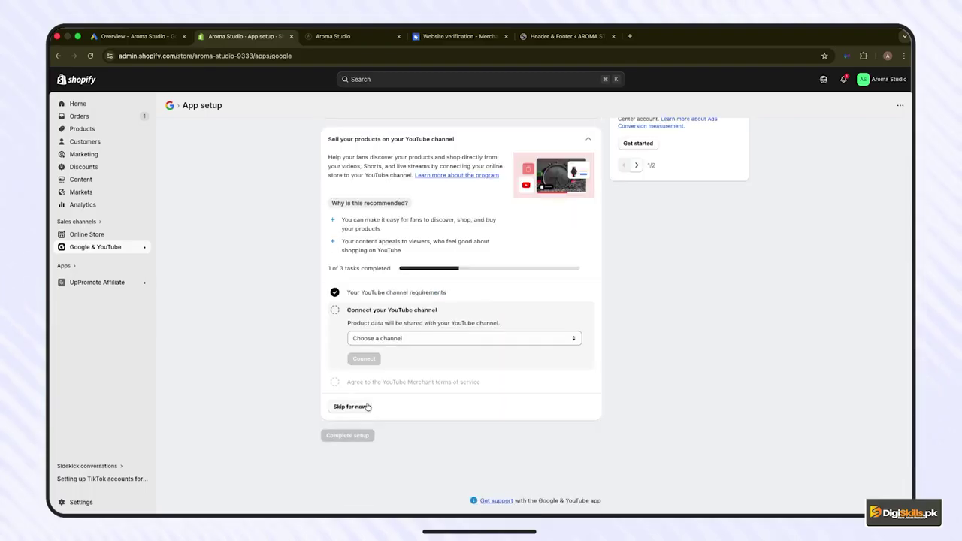
Connect the Aroma Studio Official YouTube channel and agree to the YouTube Merchant terms of service.
left_click(394, 342)
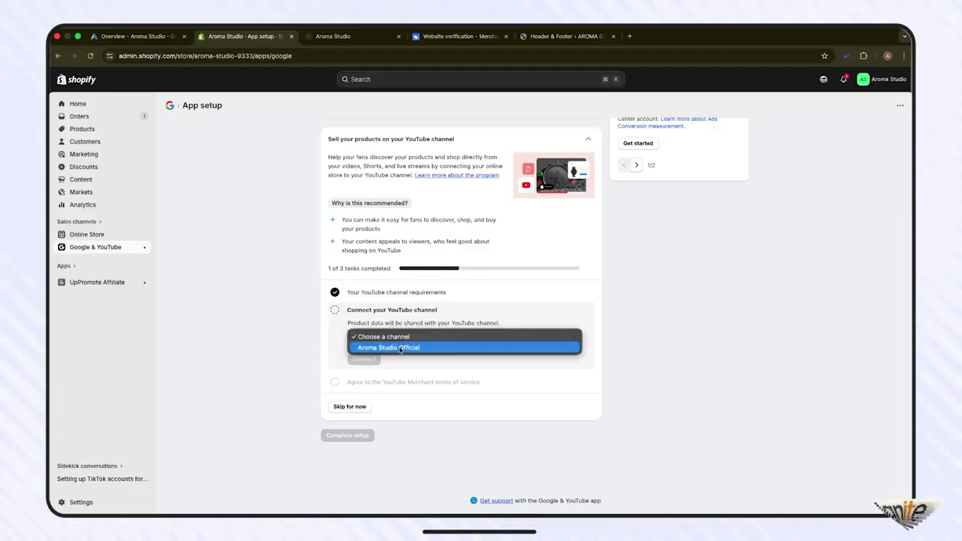
left_click(392, 348)
left_click(364, 359)
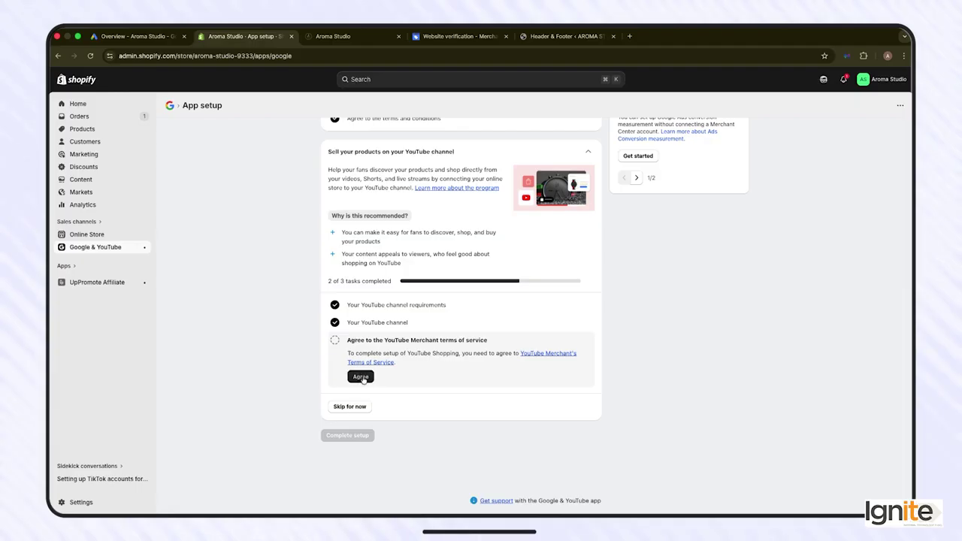
left_click(361, 378)
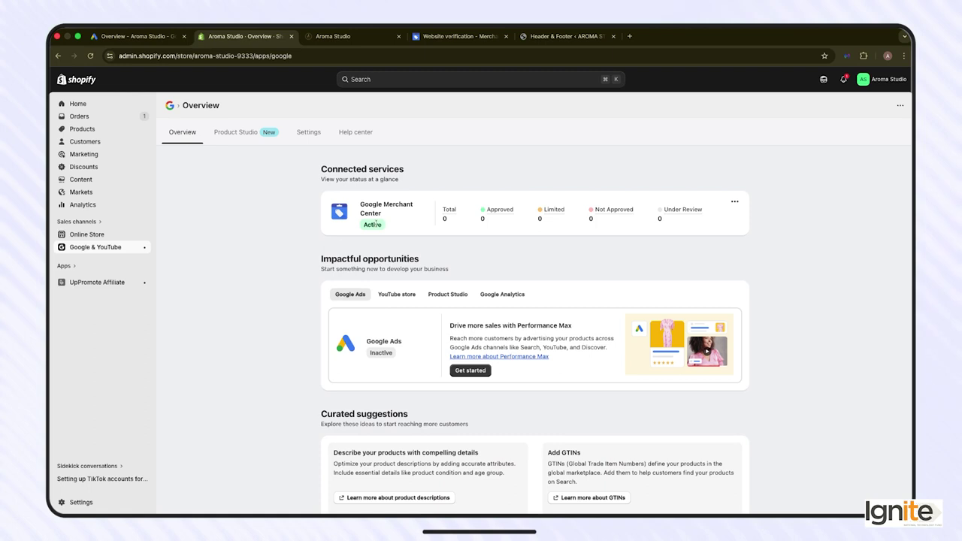